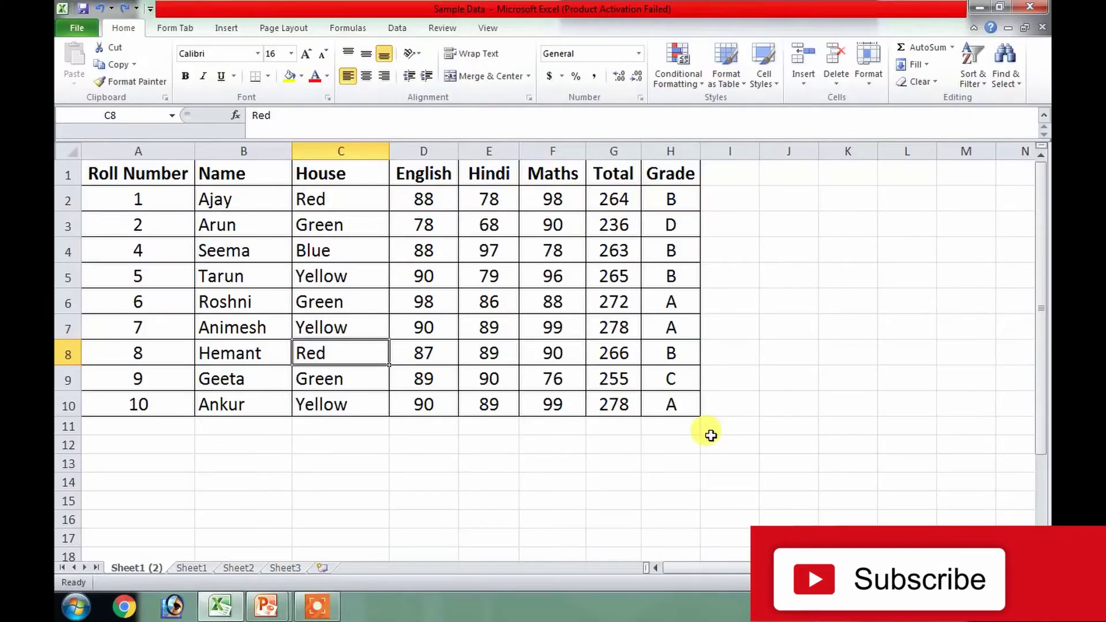
key("Up")
key("Up")
key("Up")
key("Up")
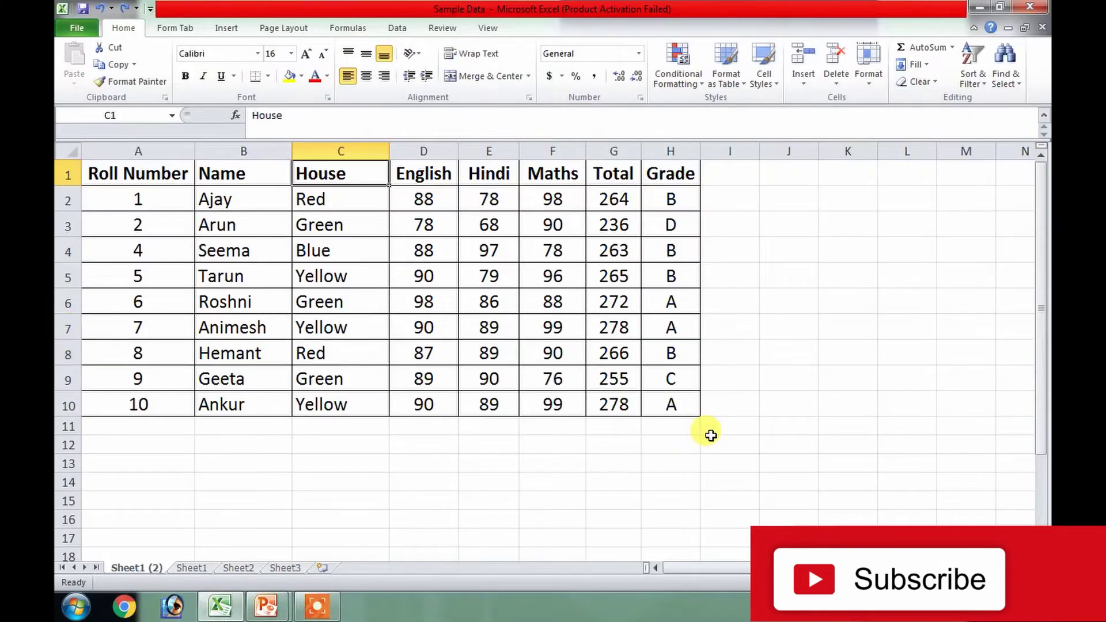
key("Left")
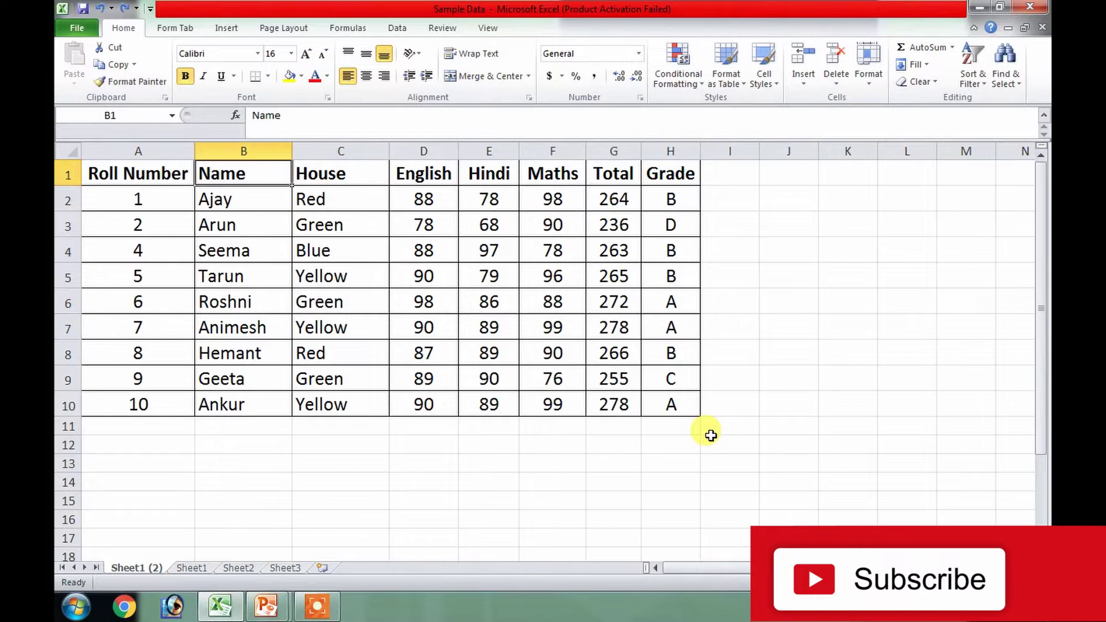
key("Down")
key("Down")
key("Down")
key("Down")
key("Down")
key("Down")
key("Down")
key("Down")
key("Down")
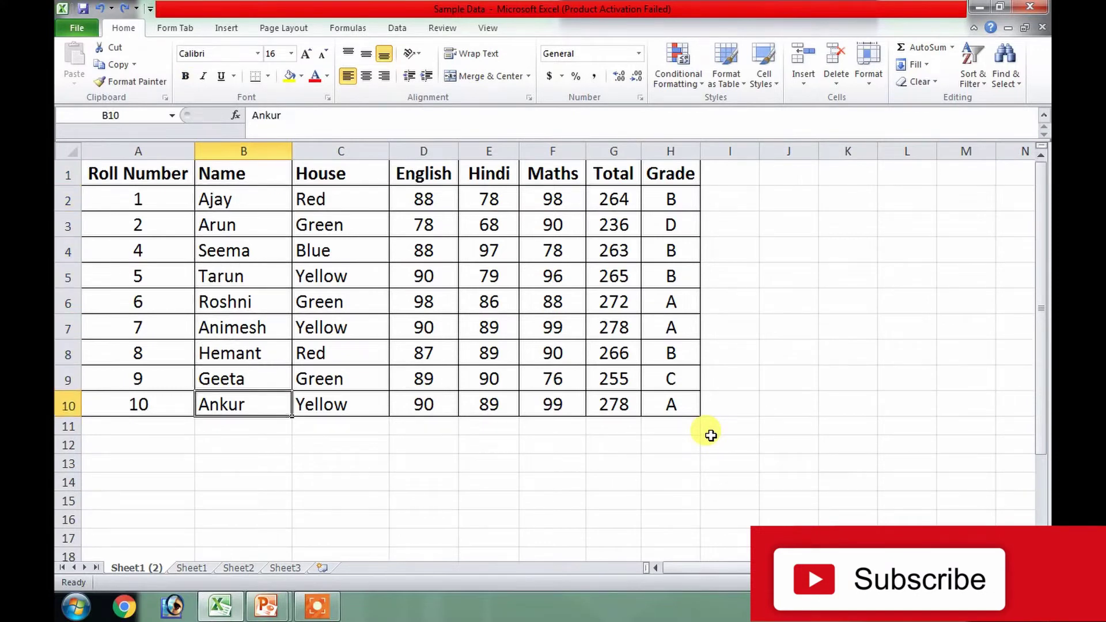
key("Up")
key("Up")
key("Up")
key("Up")
key("Up")
key("Up")
key("Up")
key("Up")
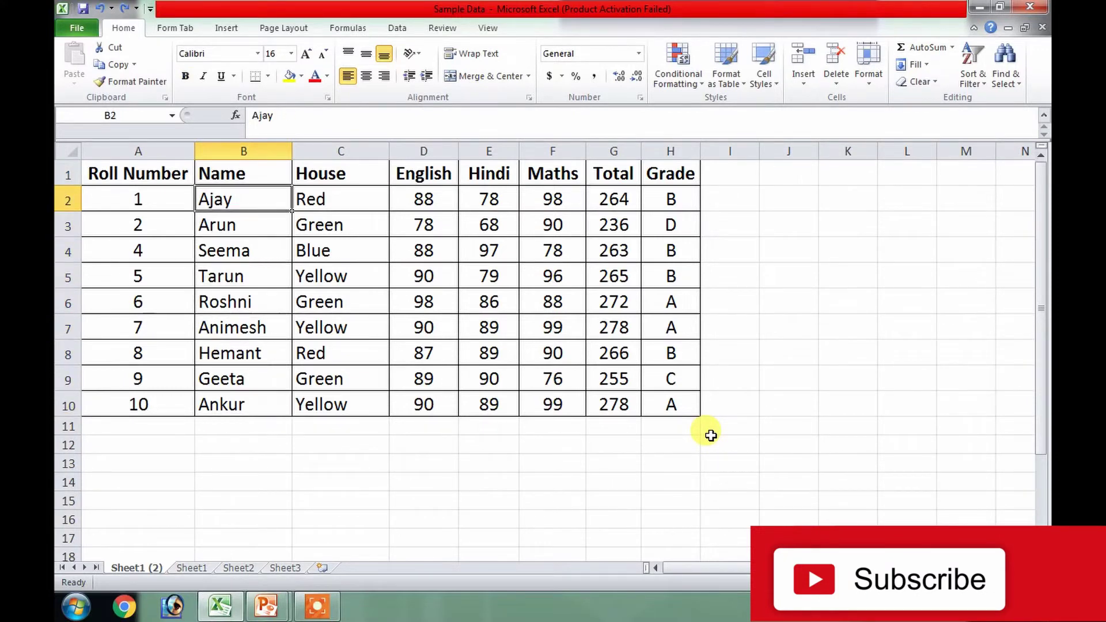
key("Left")
key("Down")
key("Down")
key("Down")
key("Down")
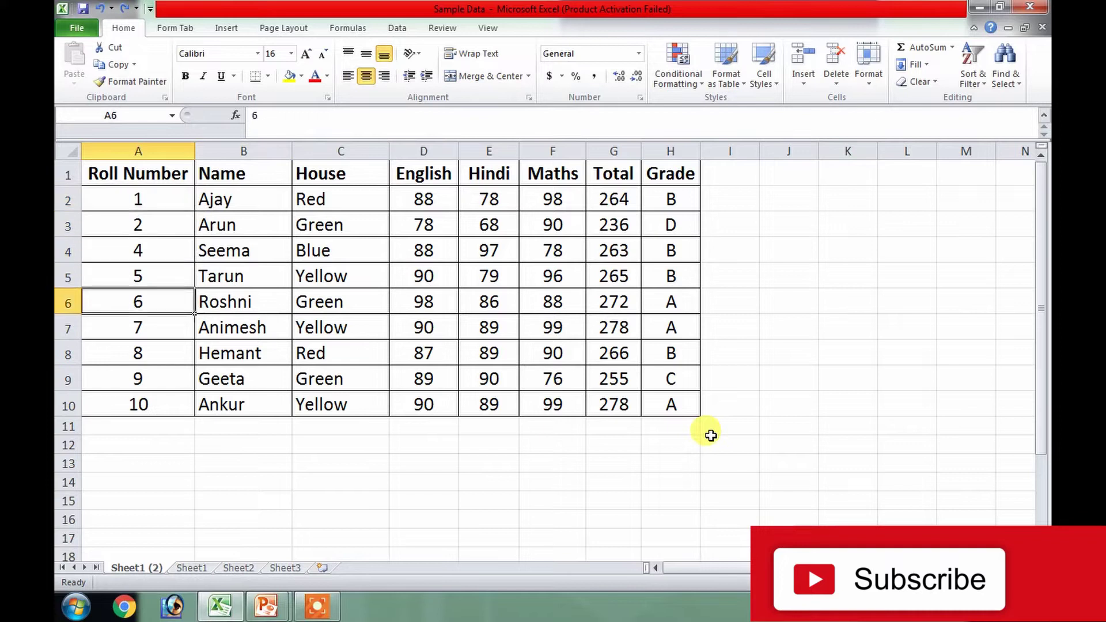
key("Down")
key("Right")
key("Right")
key("Right")
key("Right")
key("Right")
key("Right")
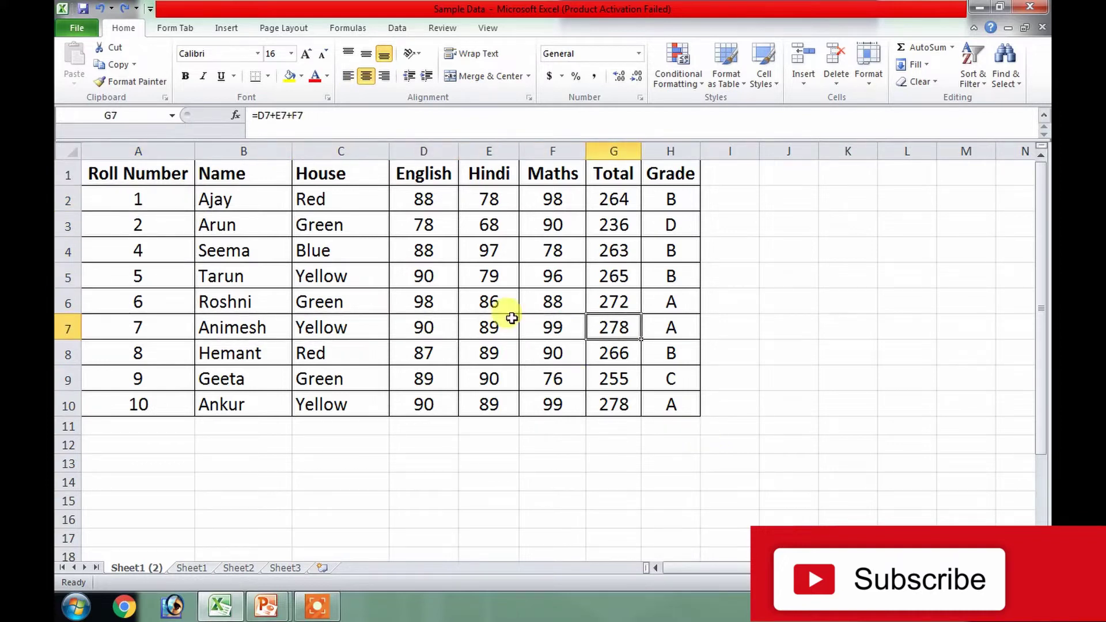
left_click(705, 235)
left_click(466, 424)
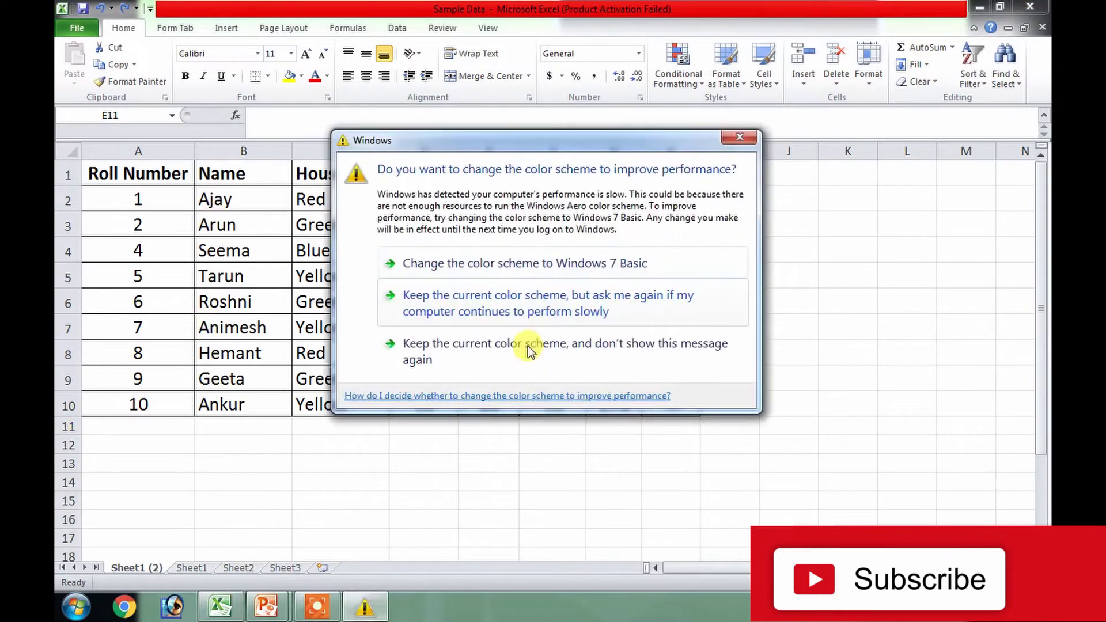
left_click(739, 138)
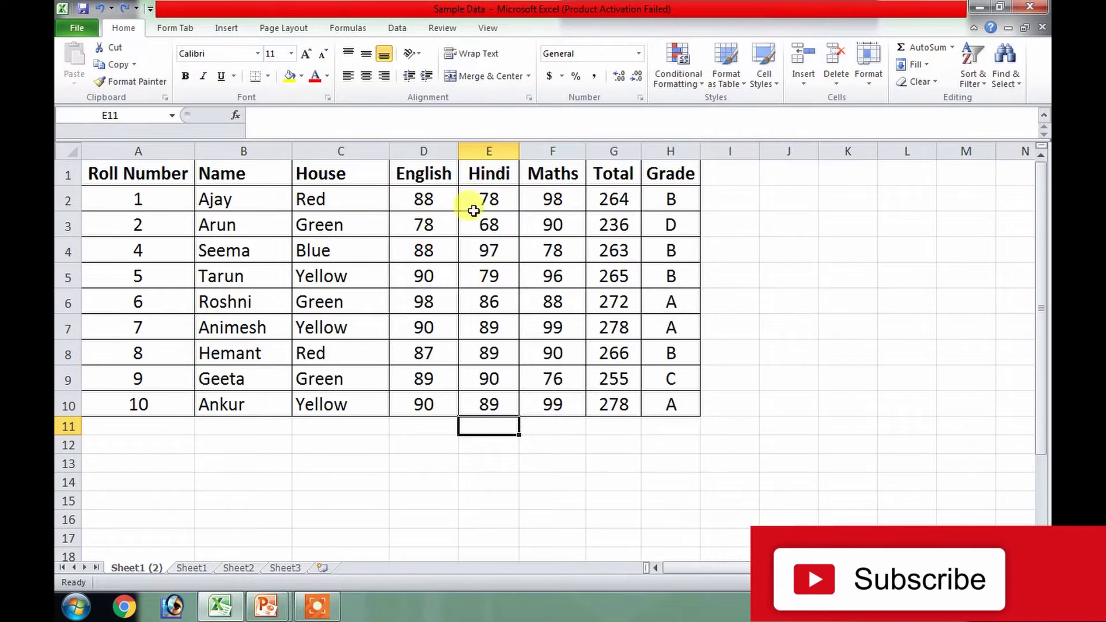
- Sort the marks table A to Z by the Name column via Home Sort & Filter
left_click(243, 175)
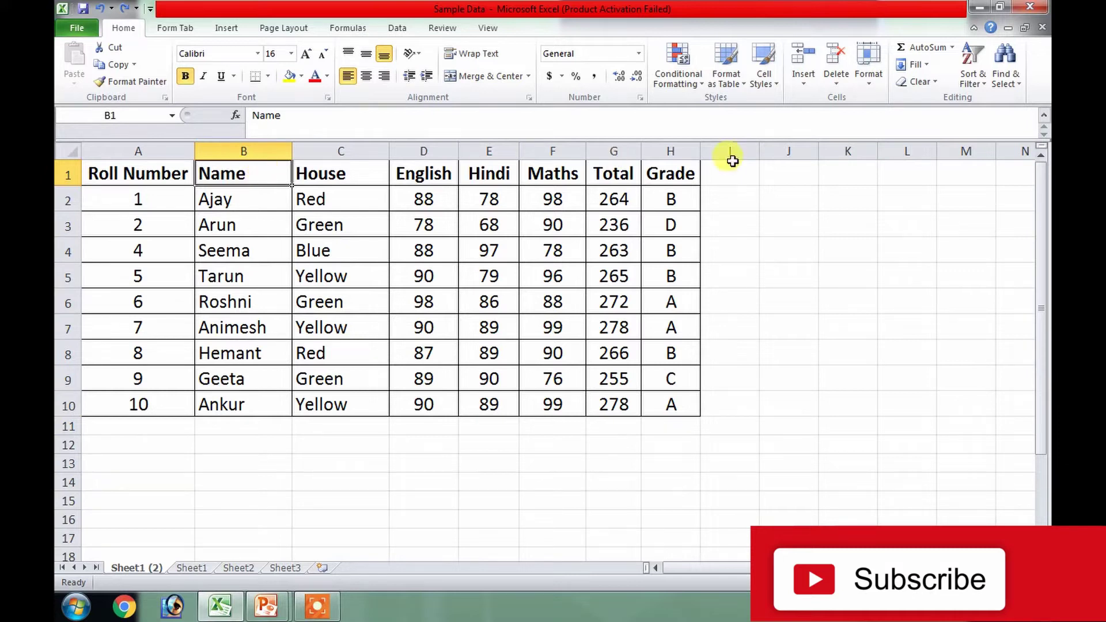
left_click(982, 82)
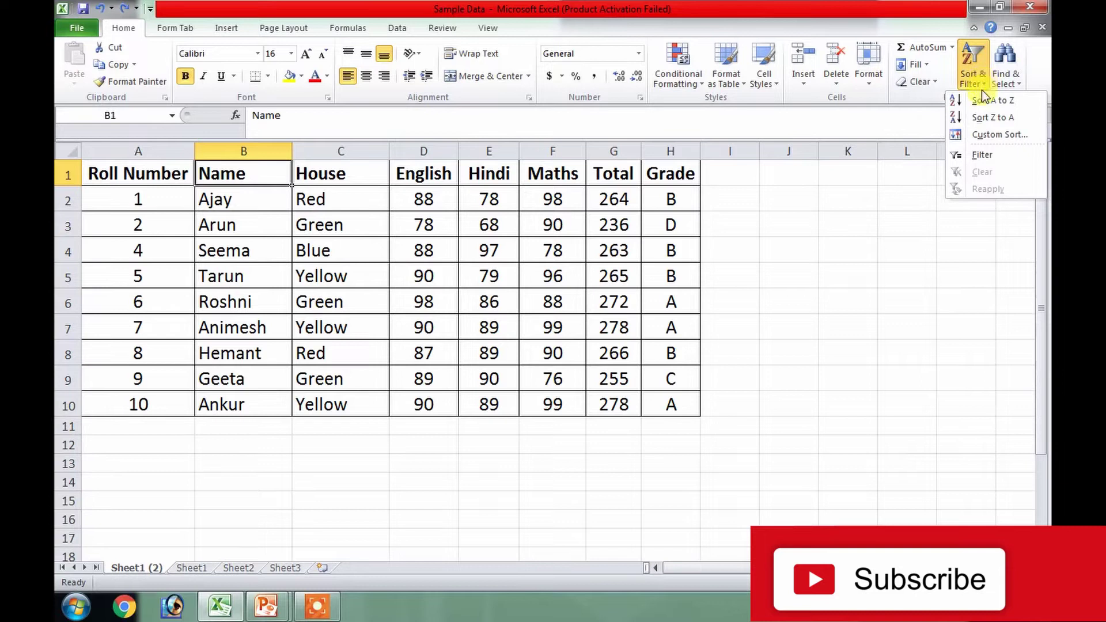
left_click(983, 101)
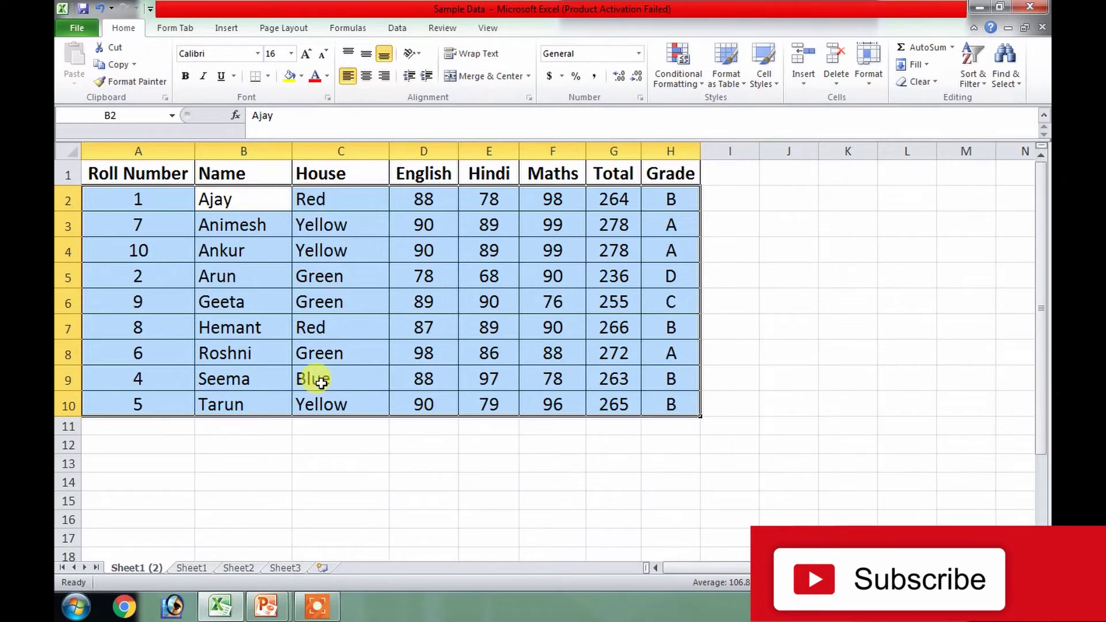
left_click(321, 381)
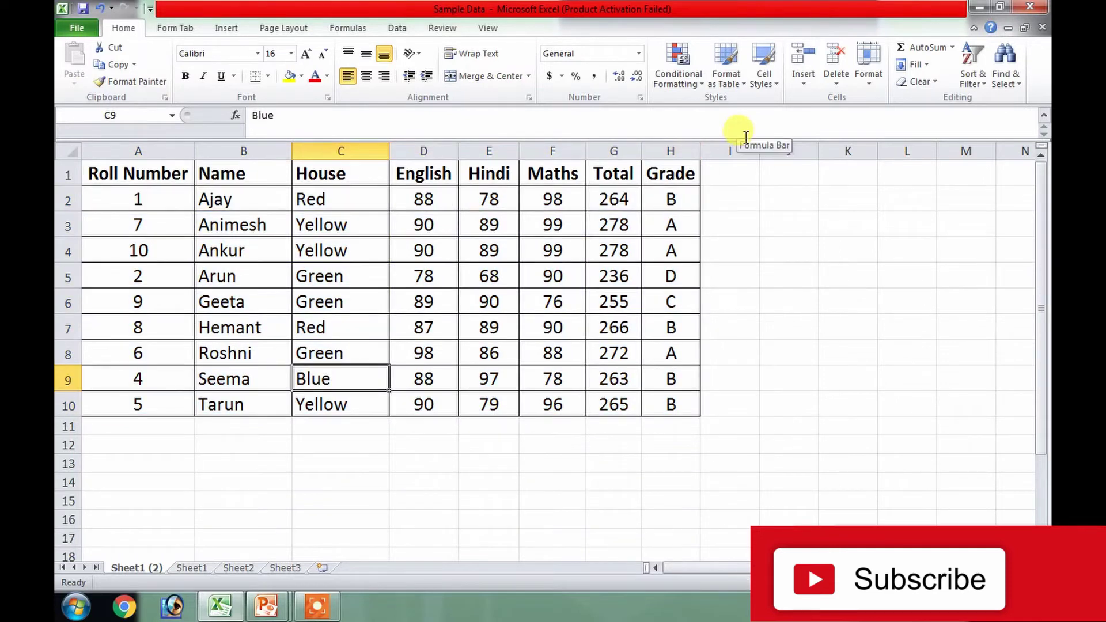
left_click(550, 170)
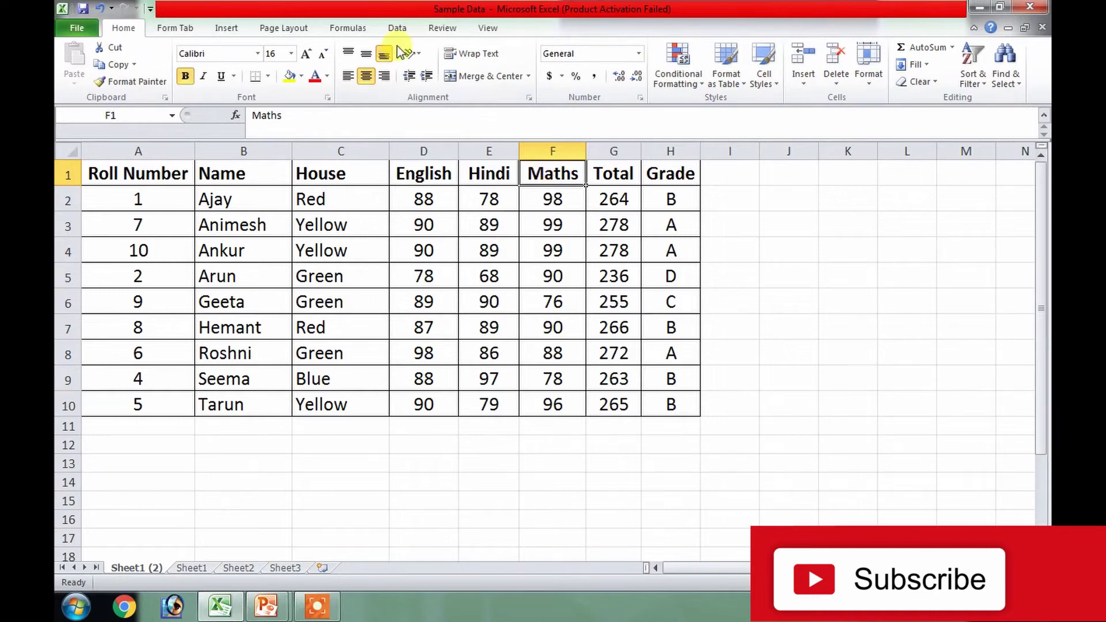
left_click(395, 28)
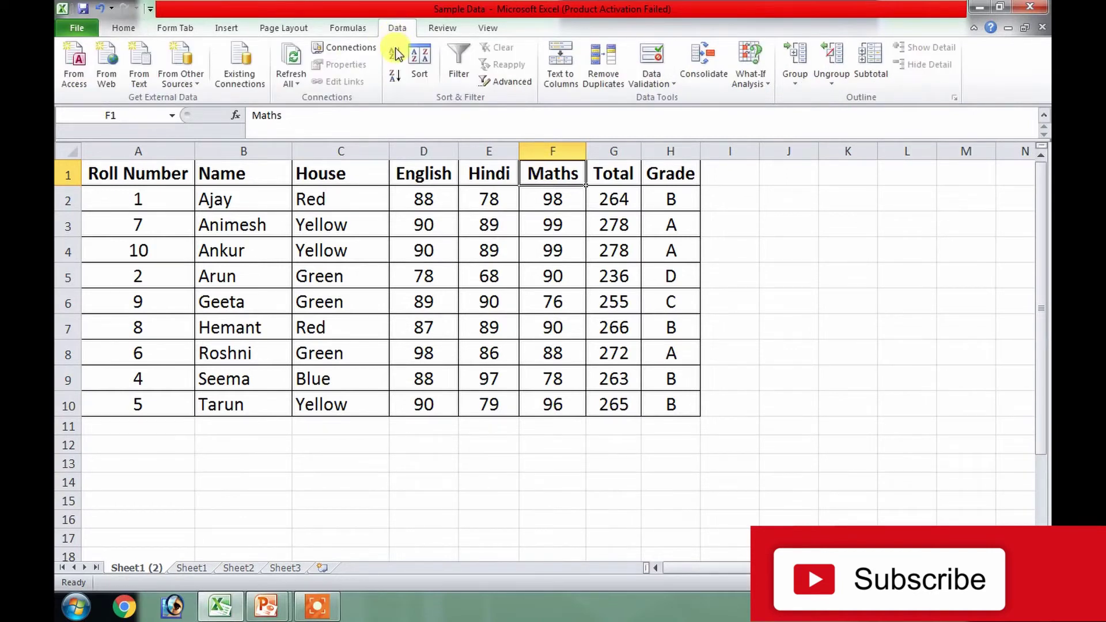
left_click(395, 76)
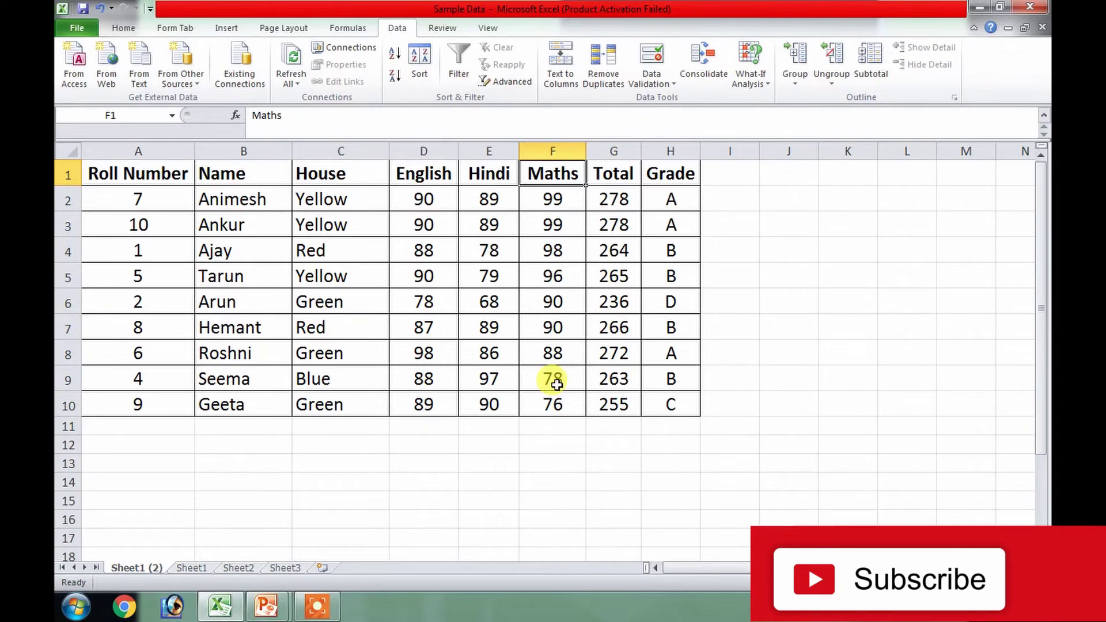
key("ctrl+z")
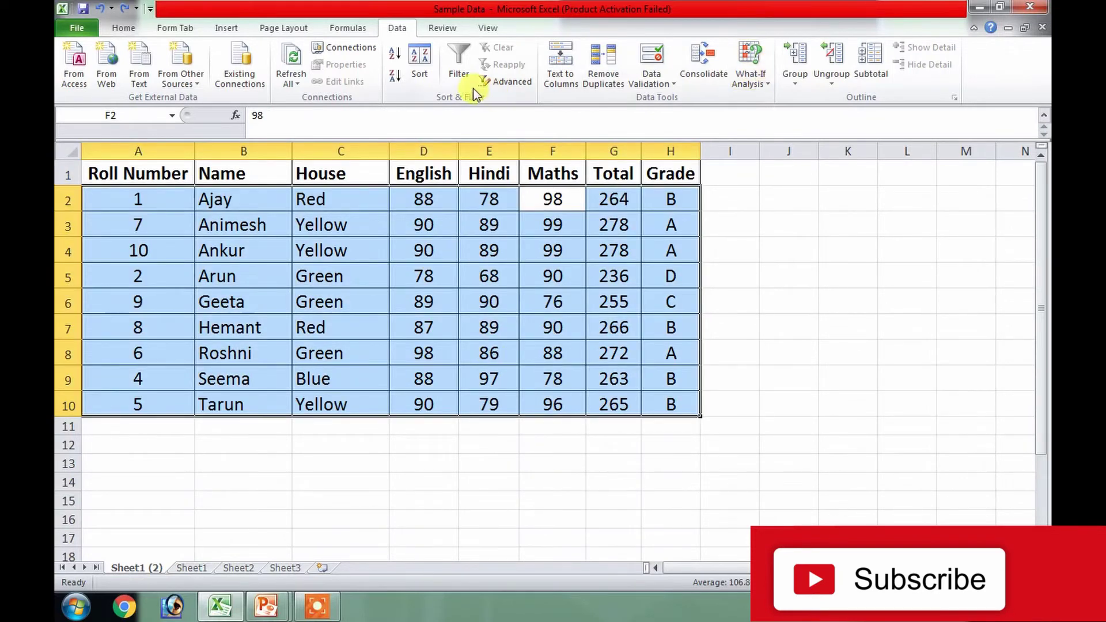
- In the Sort dialog, set the first level to Maths, Largest to Smallest
left_click(418, 60)
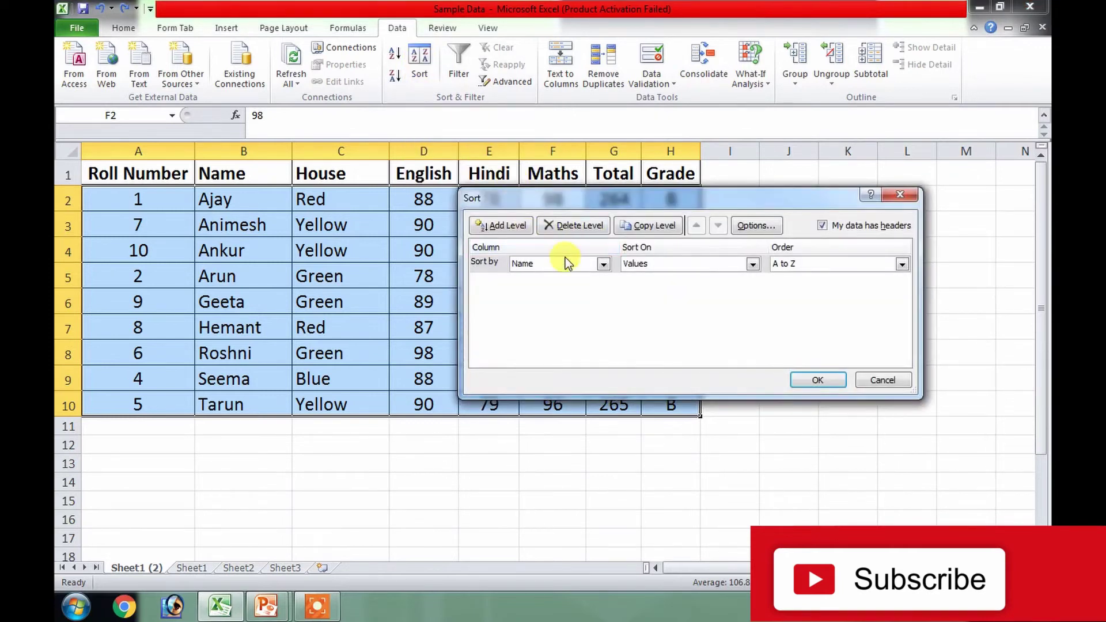
left_click(601, 264)
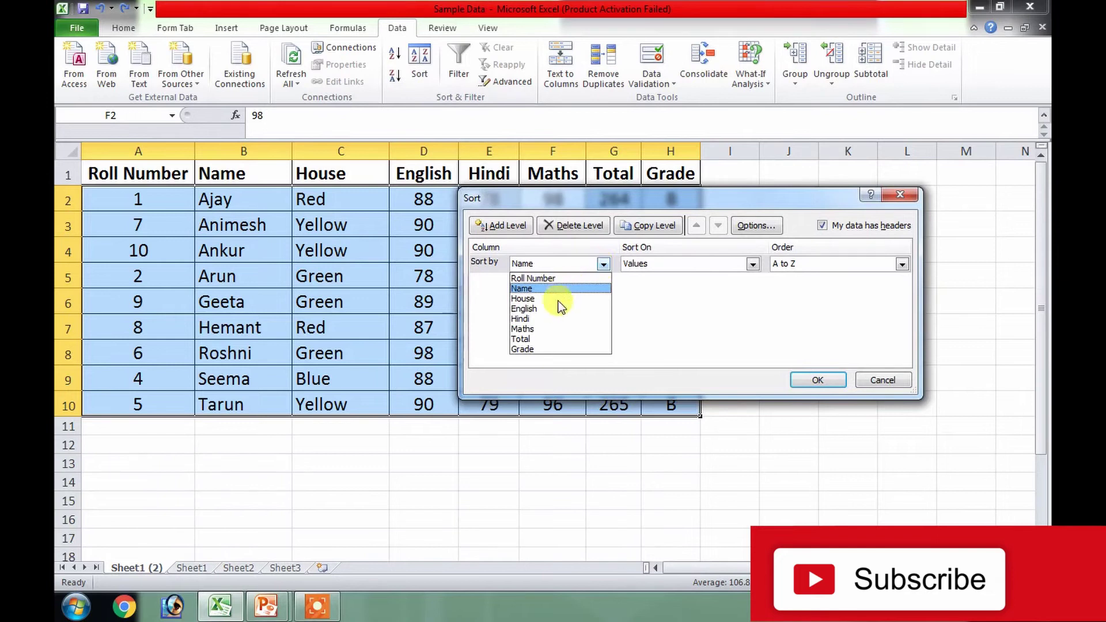
left_click(550, 328)
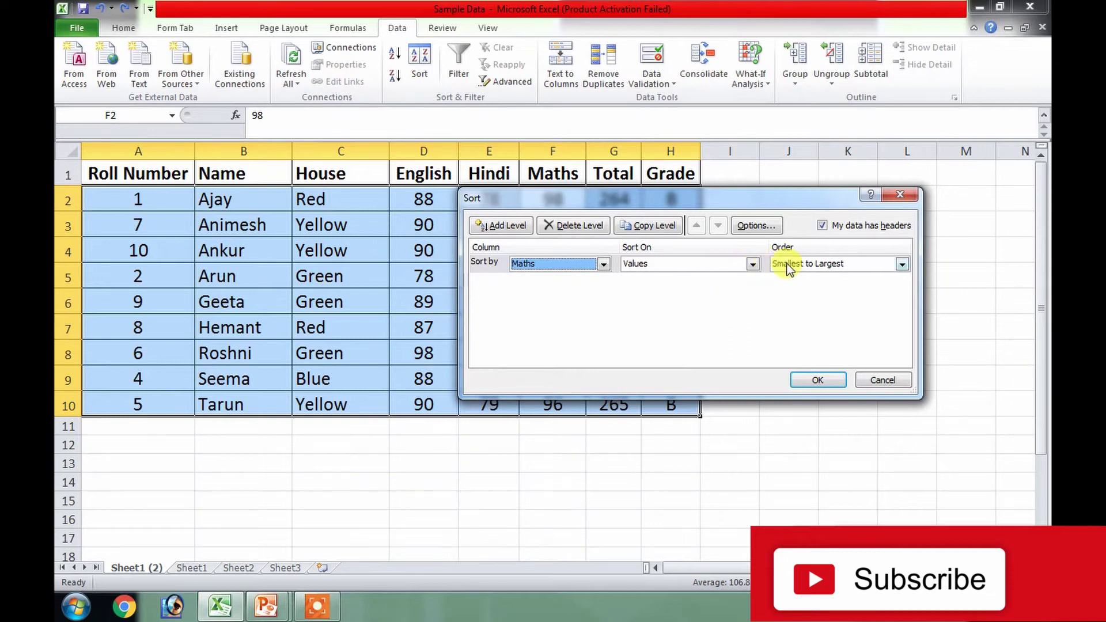
left_click(810, 265)
left_click(808, 287)
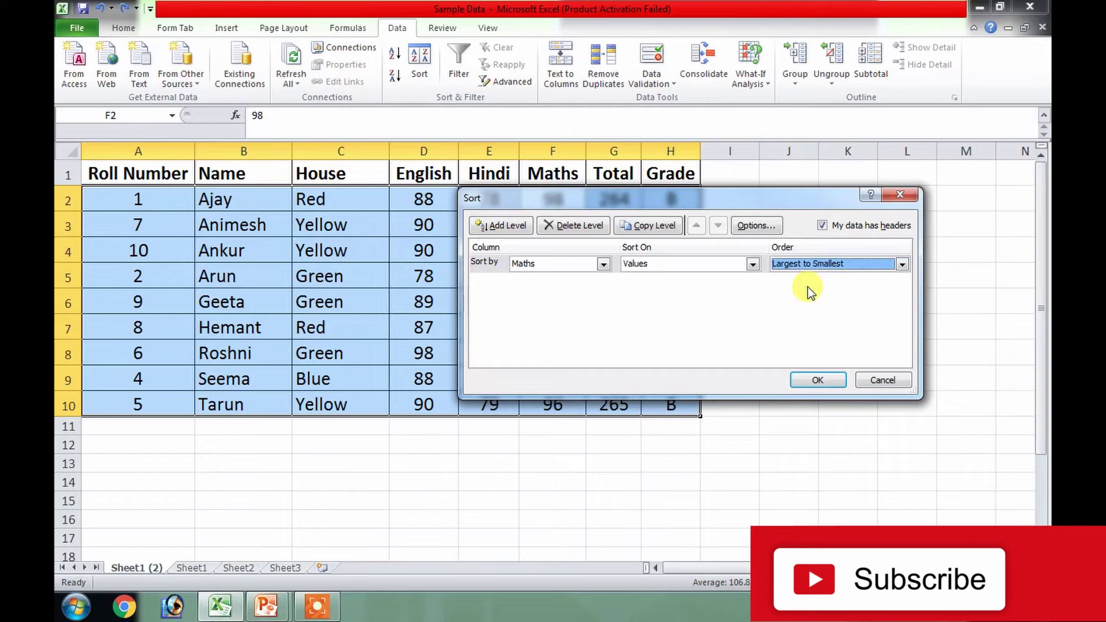
- Add a second level on Total, Largest to Smallest, and apply the sort
left_click(503, 226)
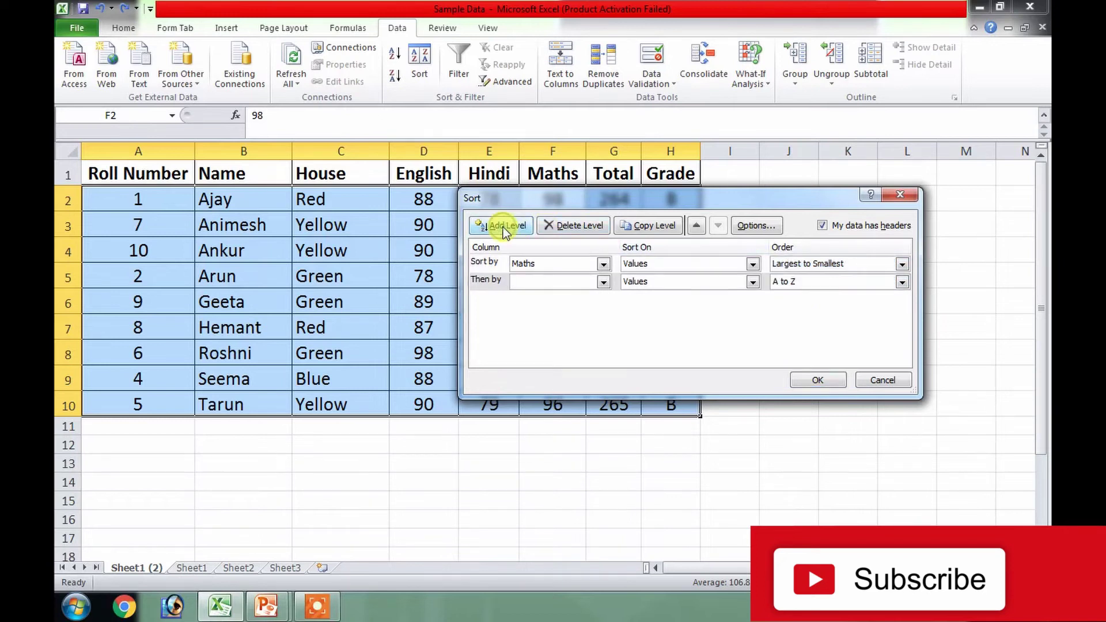
left_click(602, 284)
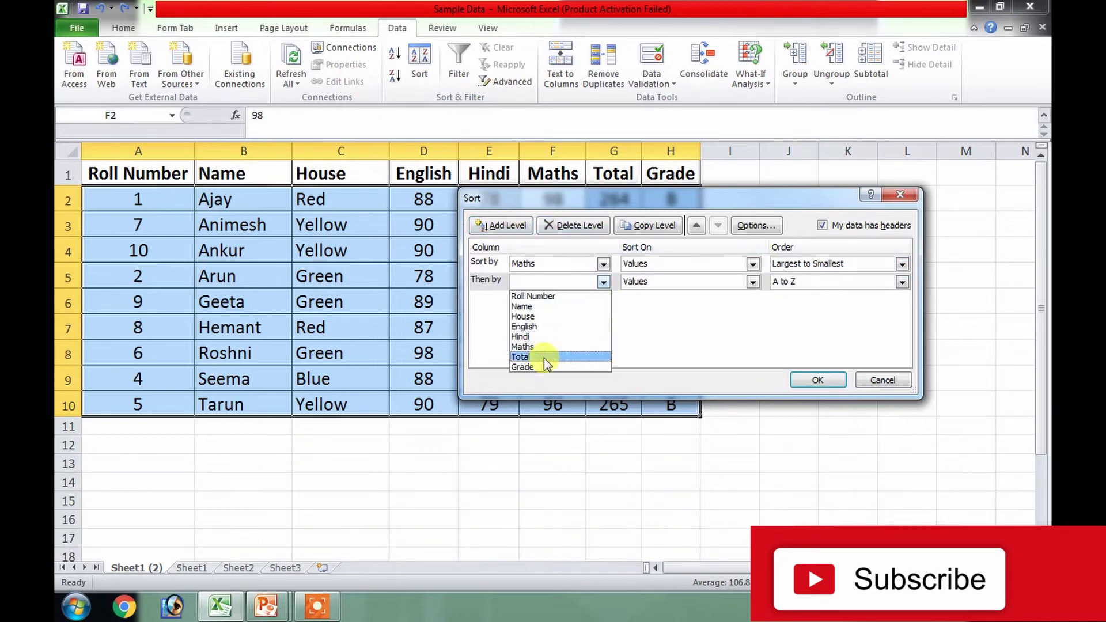
left_click(521, 357)
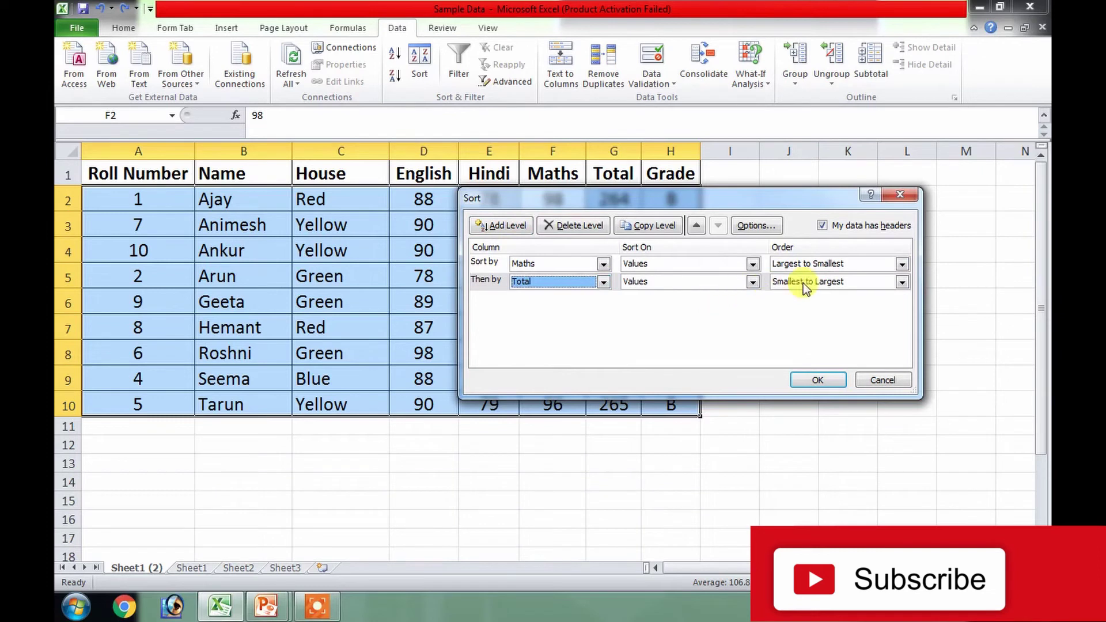
left_click(827, 286)
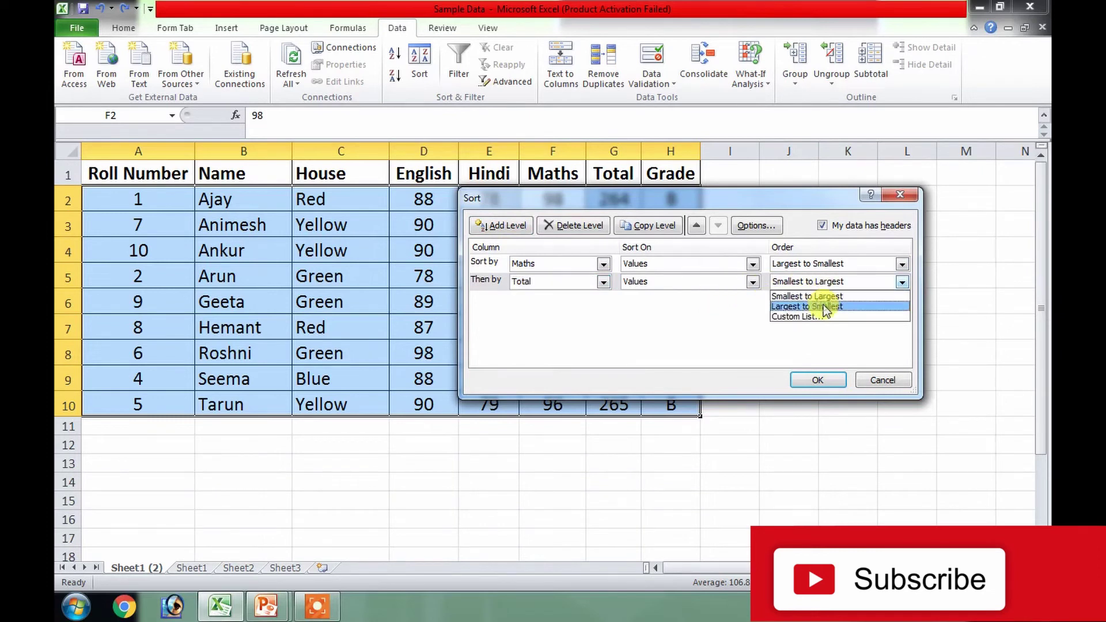
left_click(825, 306)
left_click(820, 377)
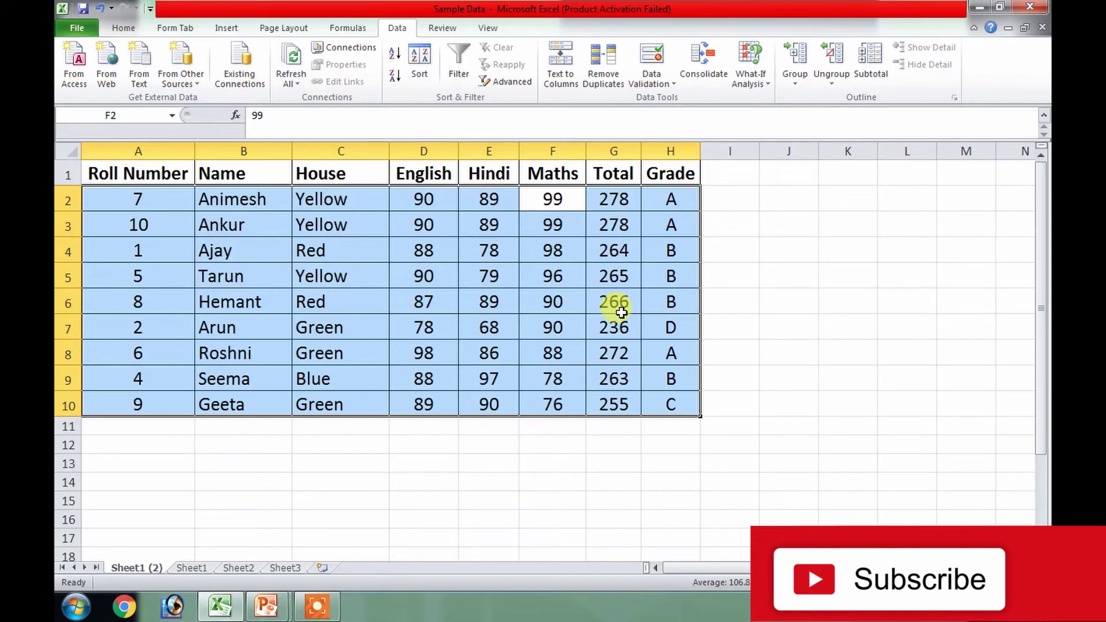
- Undo both sorts to restore Roll Number order and deselect the table
key("ctrl+z")
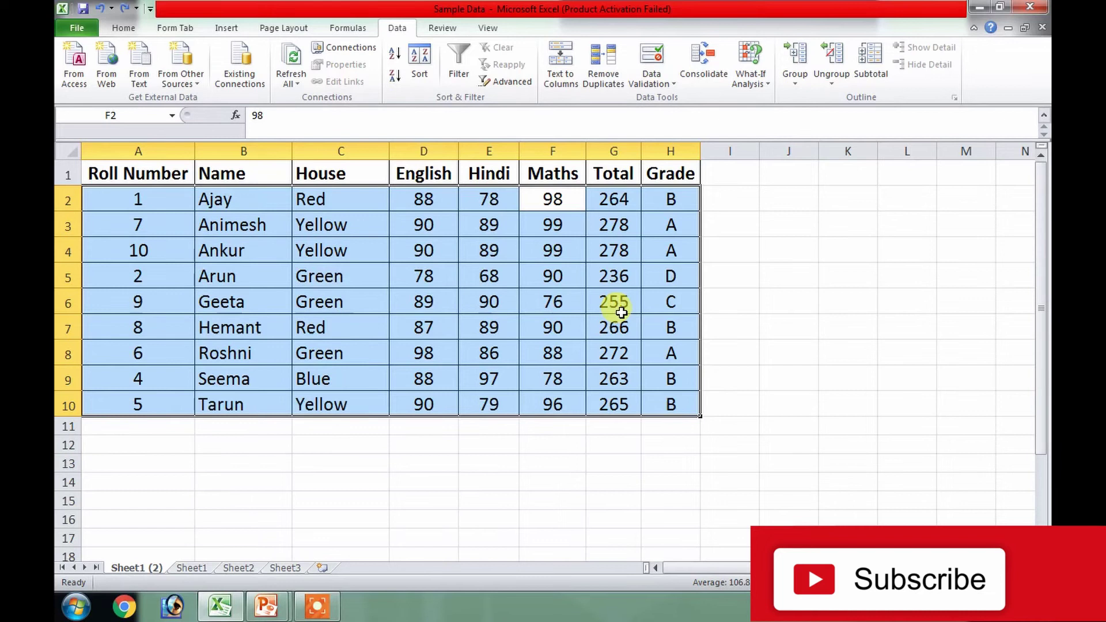
key("ctrl+z")
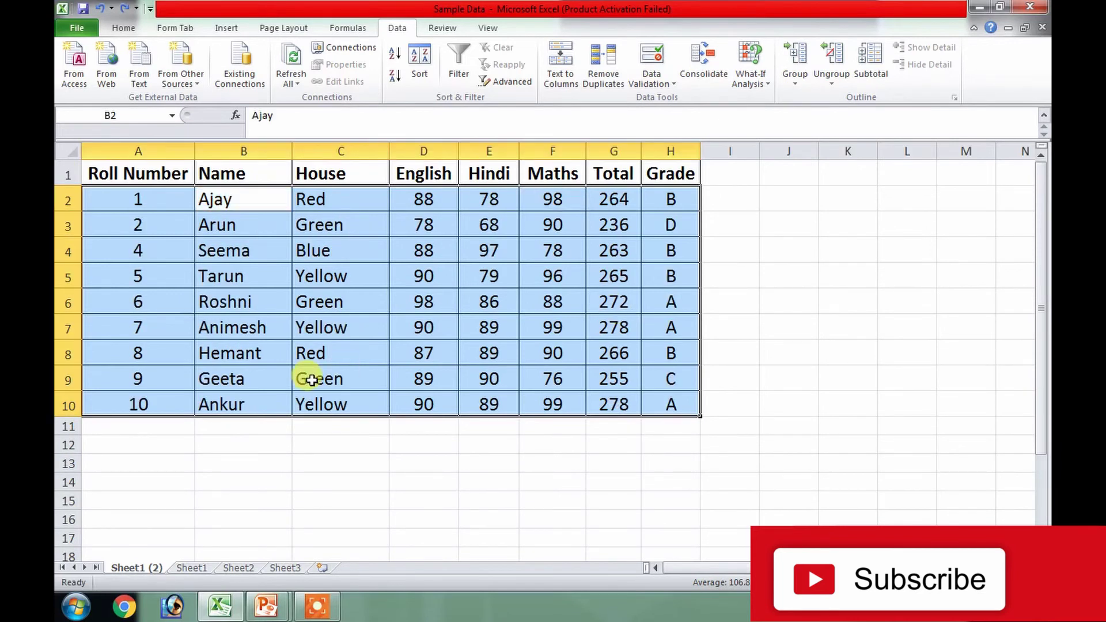
left_click(415, 299)
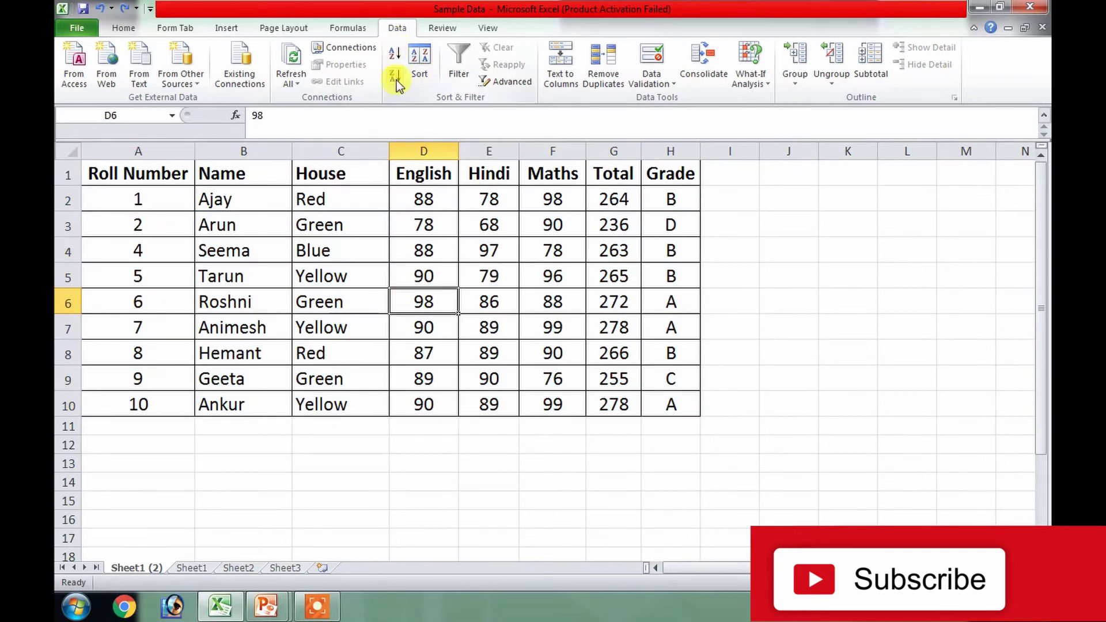
left_click(123, 28)
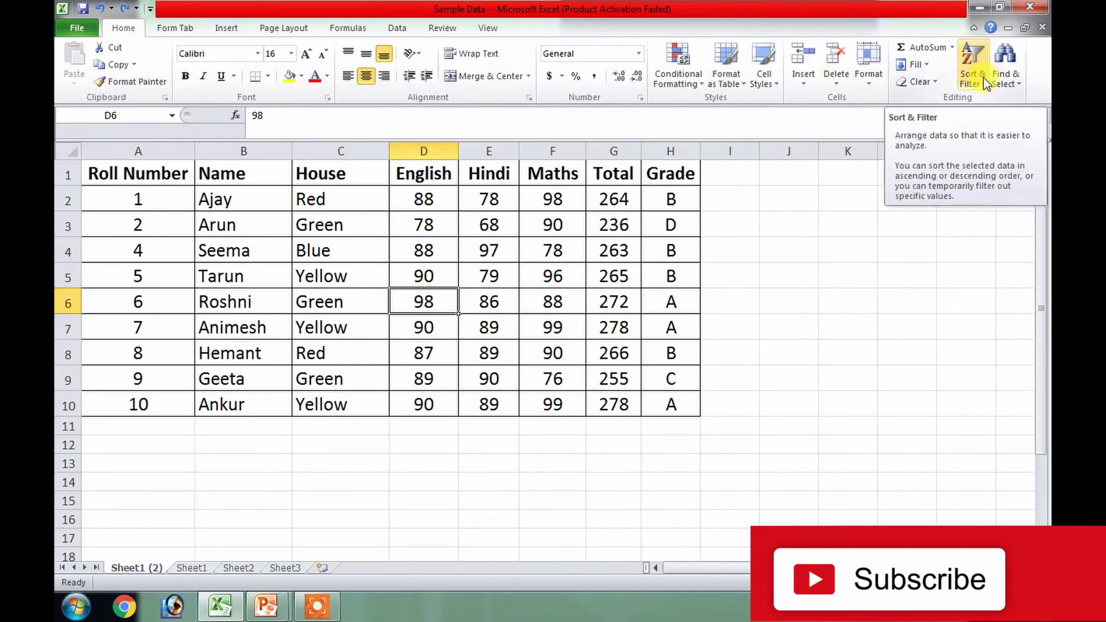
- Turn on Filter and sort the Name column Z to A from its dropdown
left_click(244, 170)
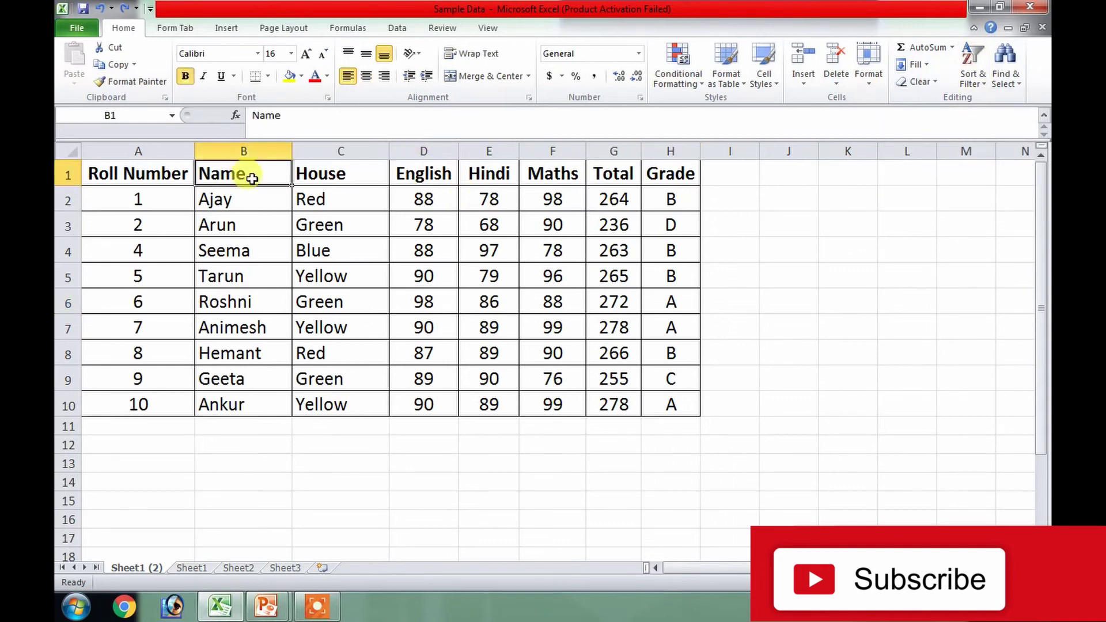
left_click(400, 29)
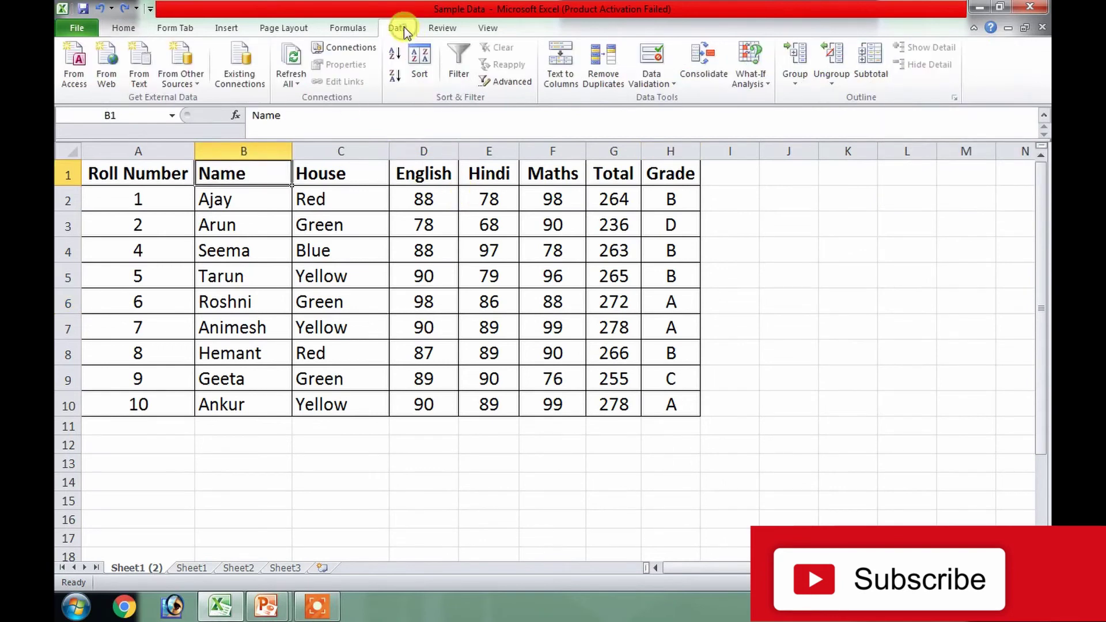
left_click(458, 68)
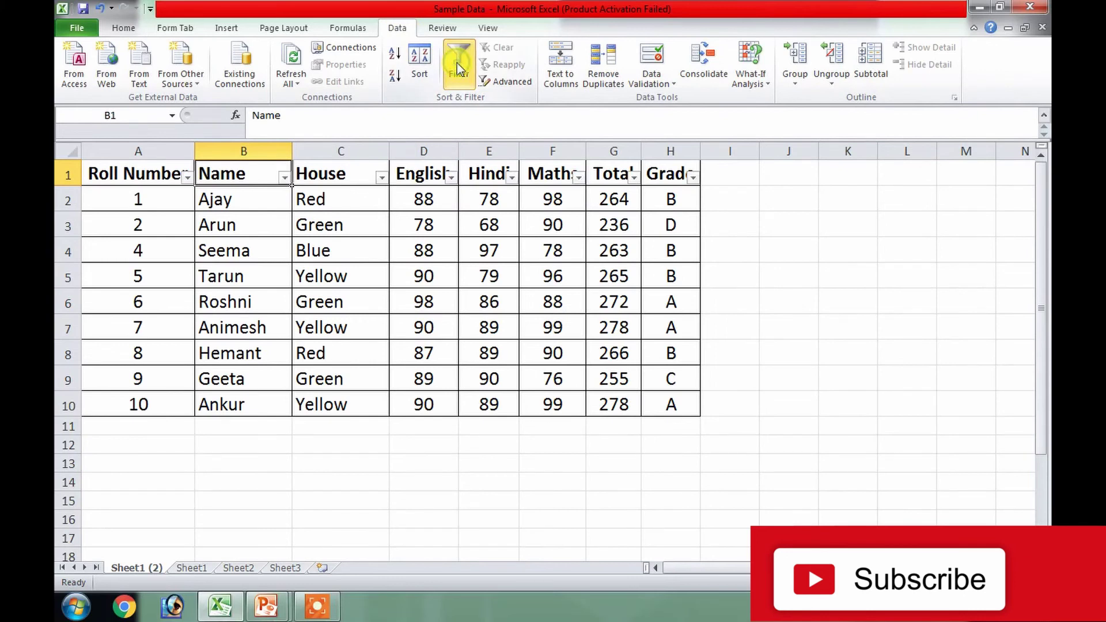
left_click(285, 179)
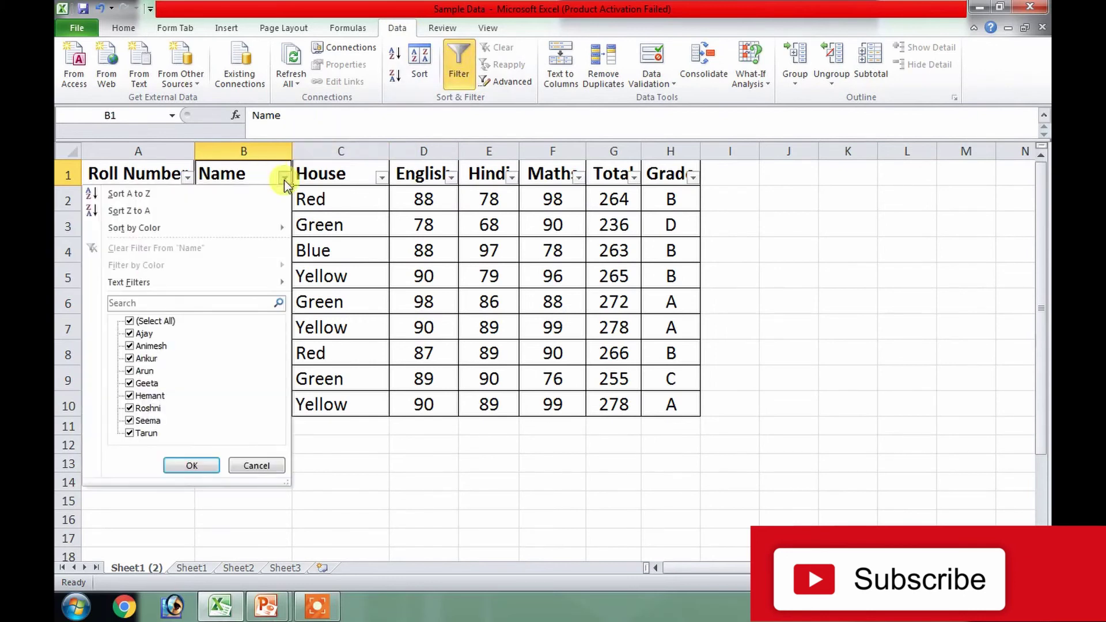
left_click(141, 208)
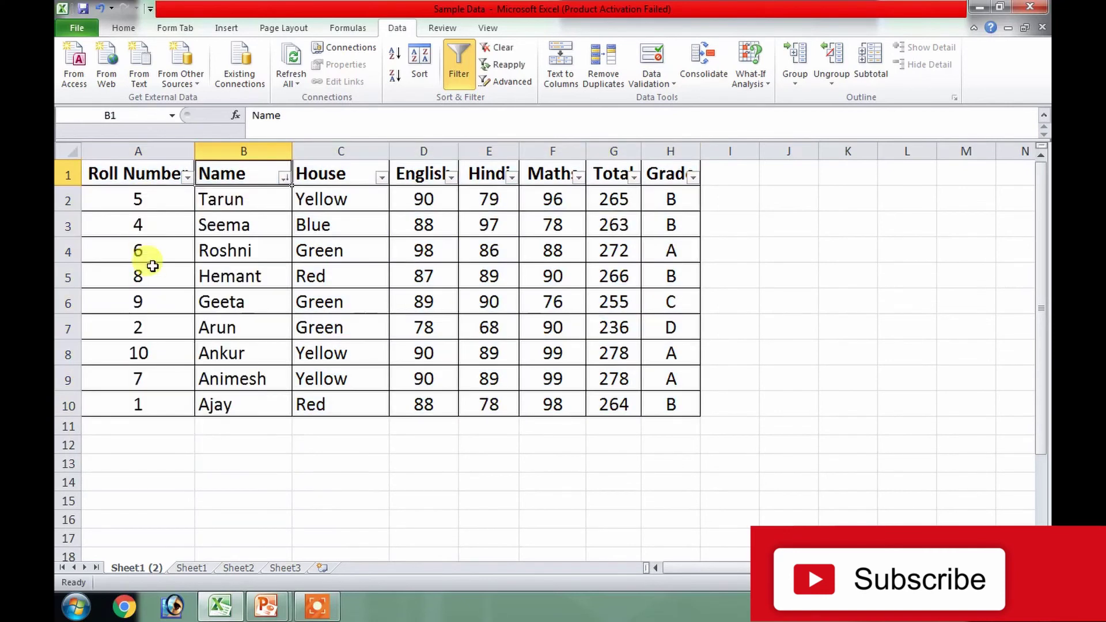
- Re-sort Name A to Z from the dropdown, then switch filtering off
left_click(283, 179)
left_click(129, 193)
left_click(459, 74)
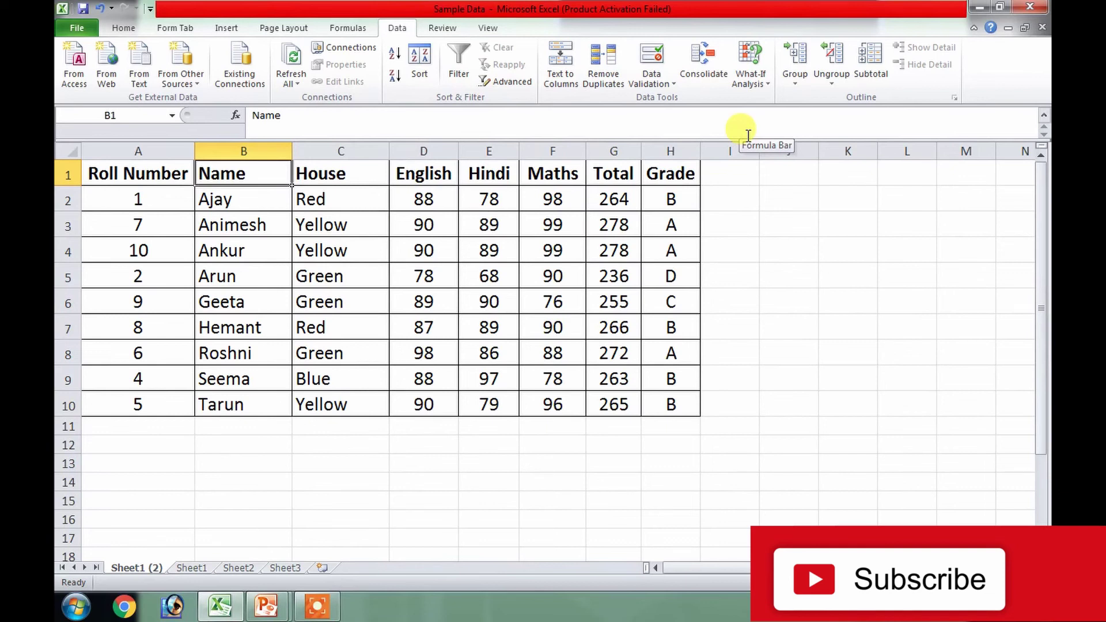
left_click(184, 207)
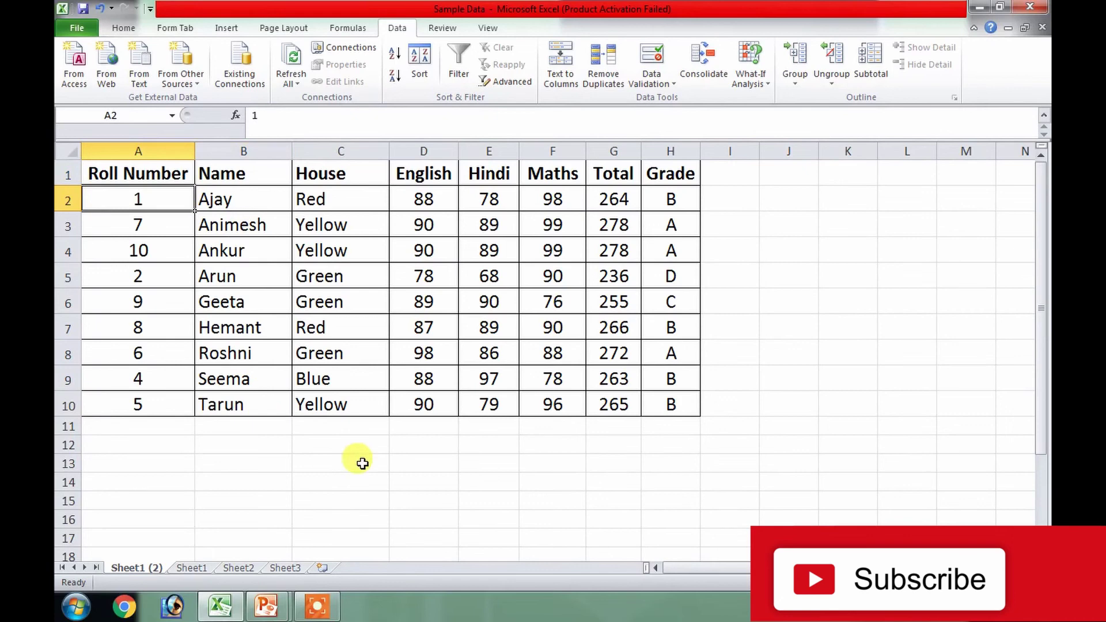